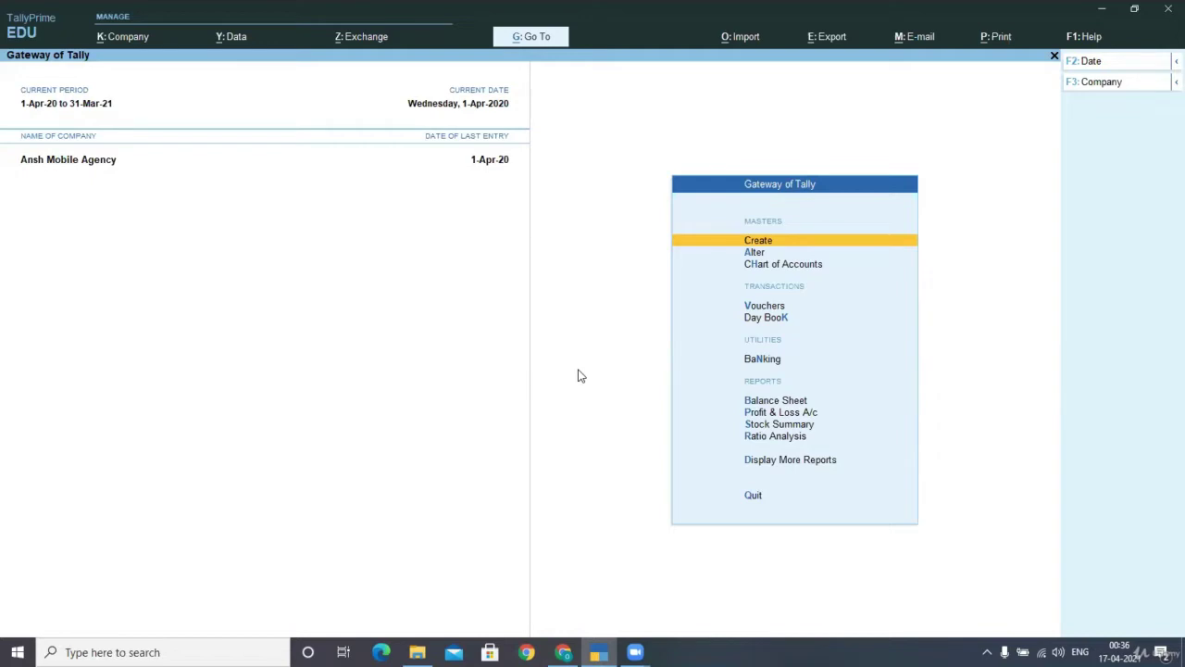
Open the Day Book for the period 1-Apr-20 to 31-Mar-21.
key(Down)
key(Down)
key(Down)
key(Down)
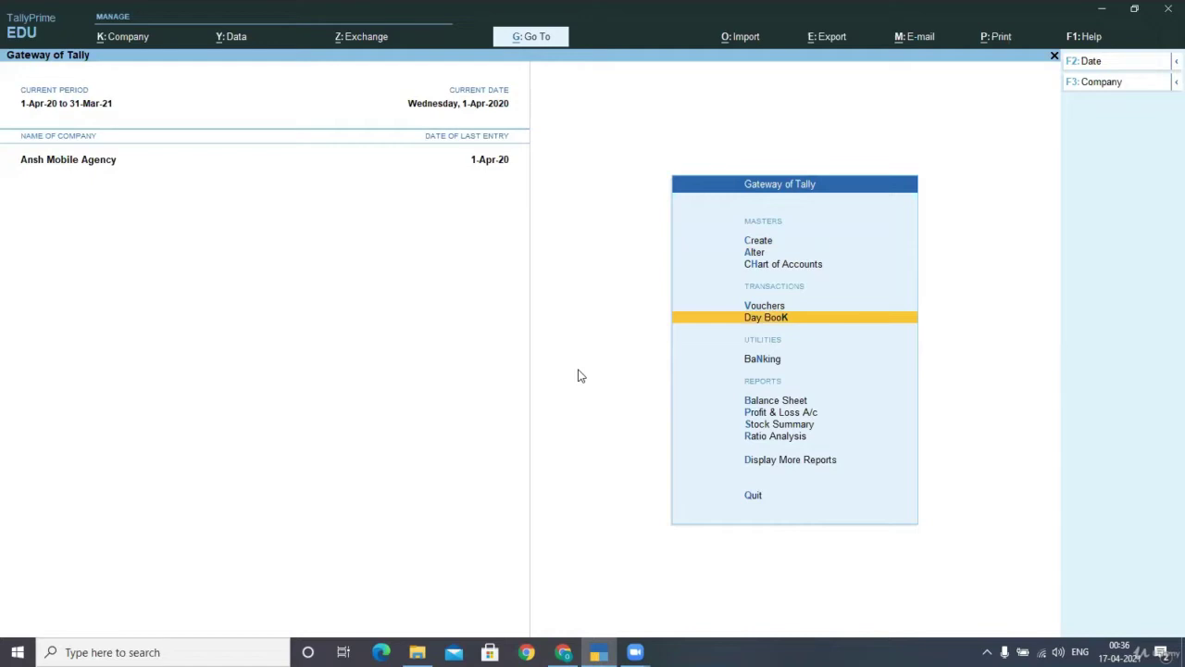
key(Return)
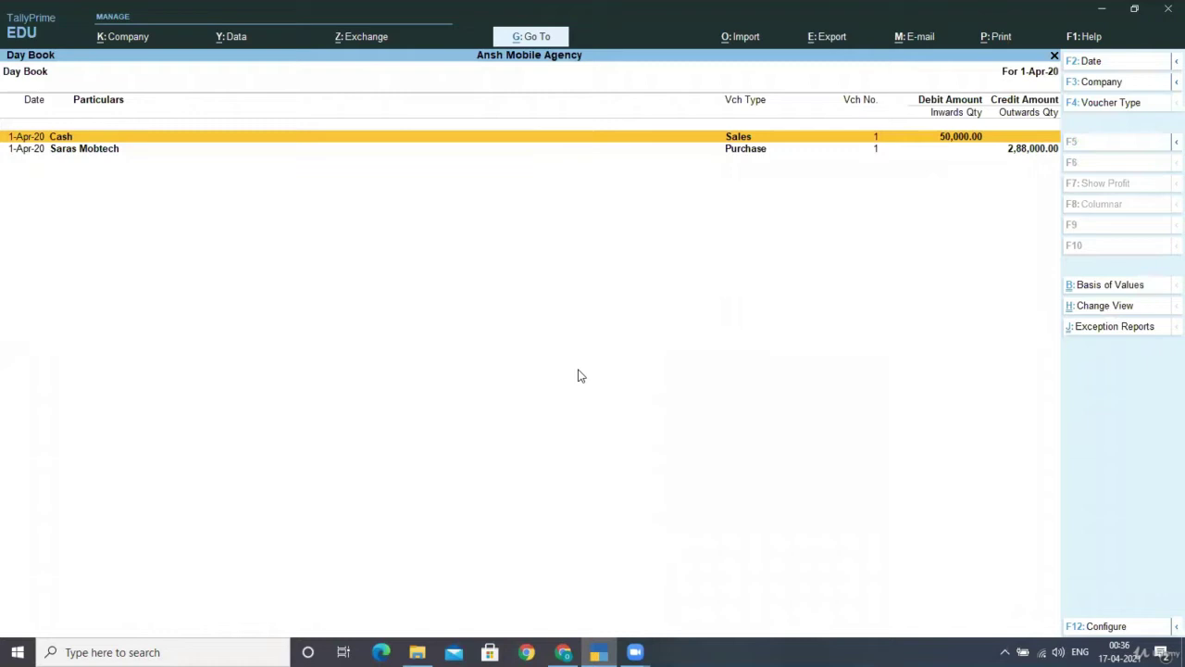
key(F2)
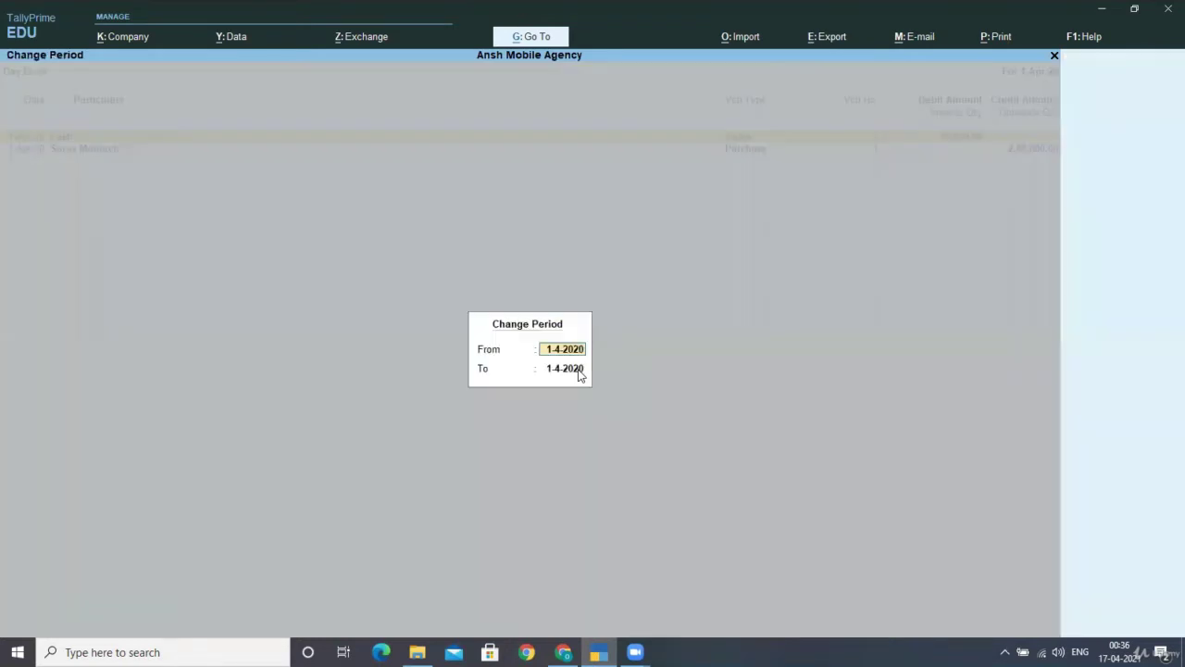
key(Return)
text(31-3-2021)
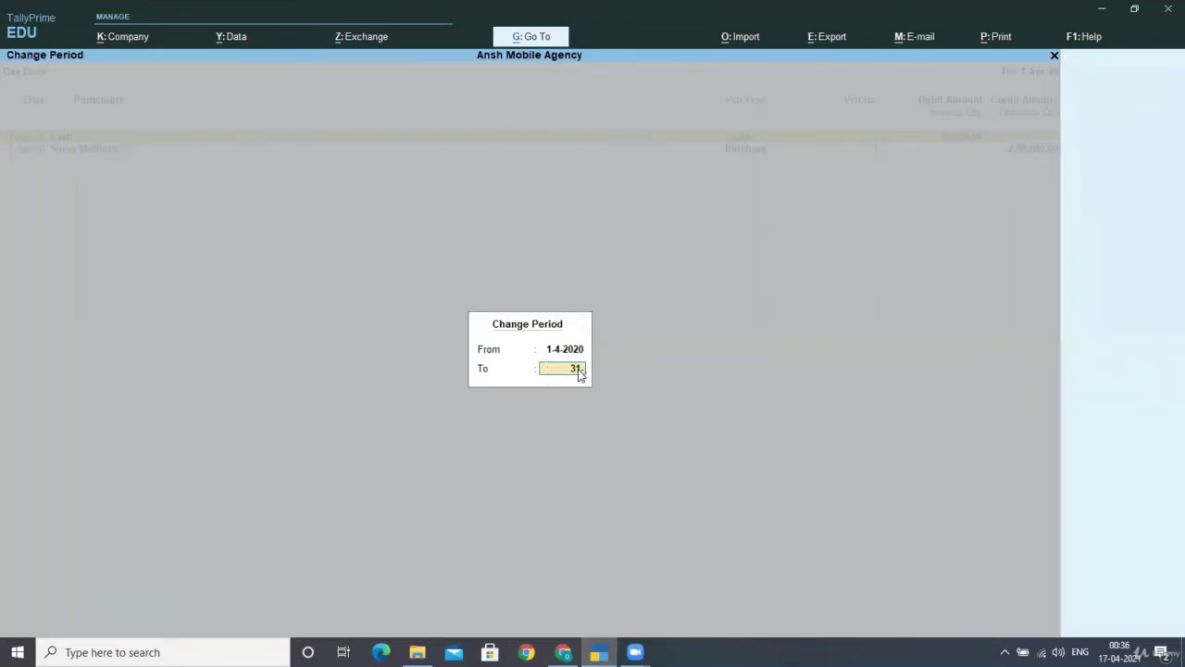
key(Return)
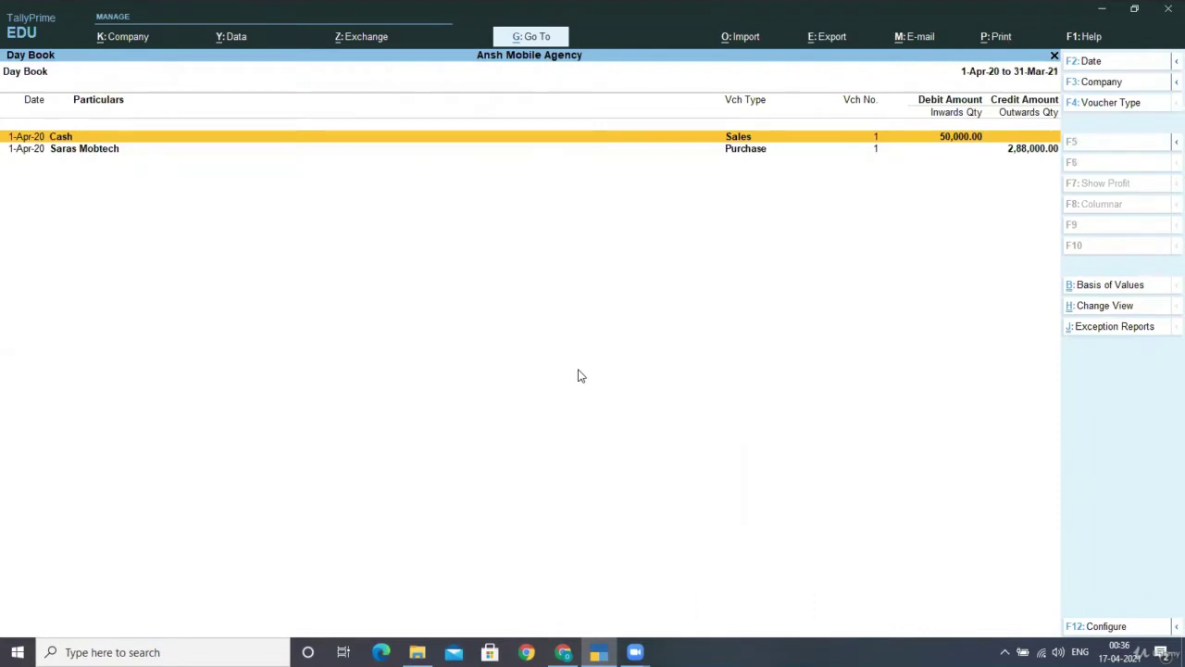
Review the two entries: the 50,000 cash sale and the Saras Mobtech purchase.
key(Down)
key(Up)
key(Down)
key(Up)
key(Down)
key(Up)
Finish checking the Day Book entries and close the Day Book.
key(Down)
key(Up)
key(Down)
key(Escape)
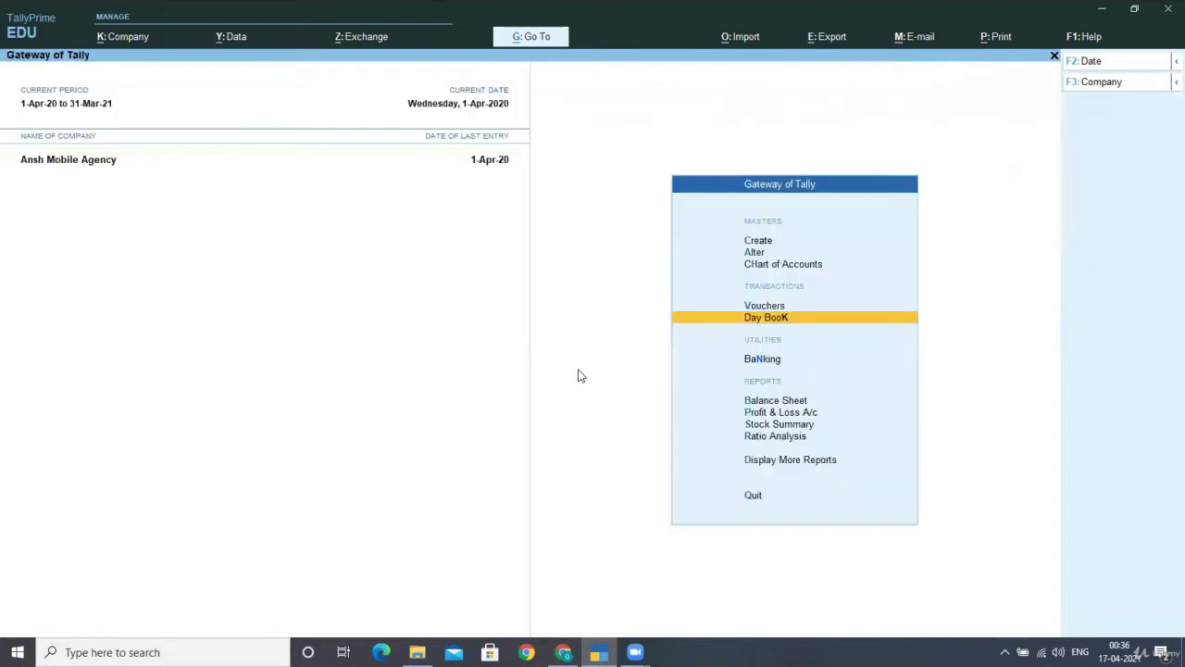
Go to Display More Reports and bring up the GST Reports list.
key(Down)
key(Down)
key(Down)
key(Down)
key(Down)
key(Down)
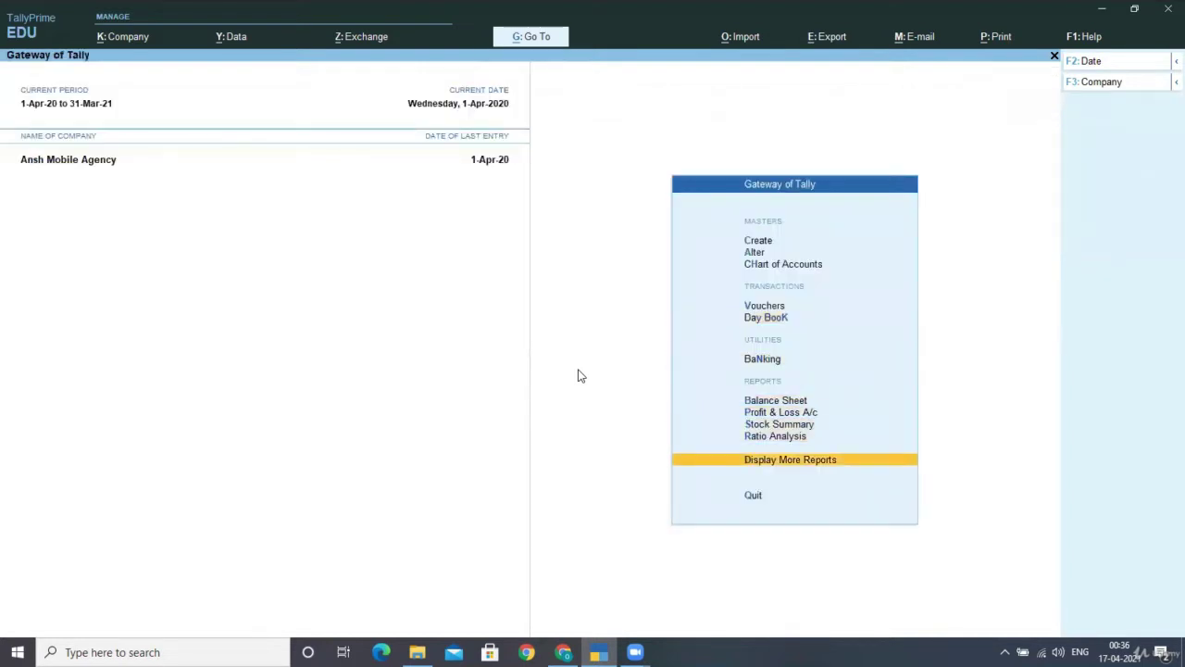
key(Return)
key(Down)
key(Down)
key(Down)
key(Down)
key(Down)
key(Down)
key(Down)
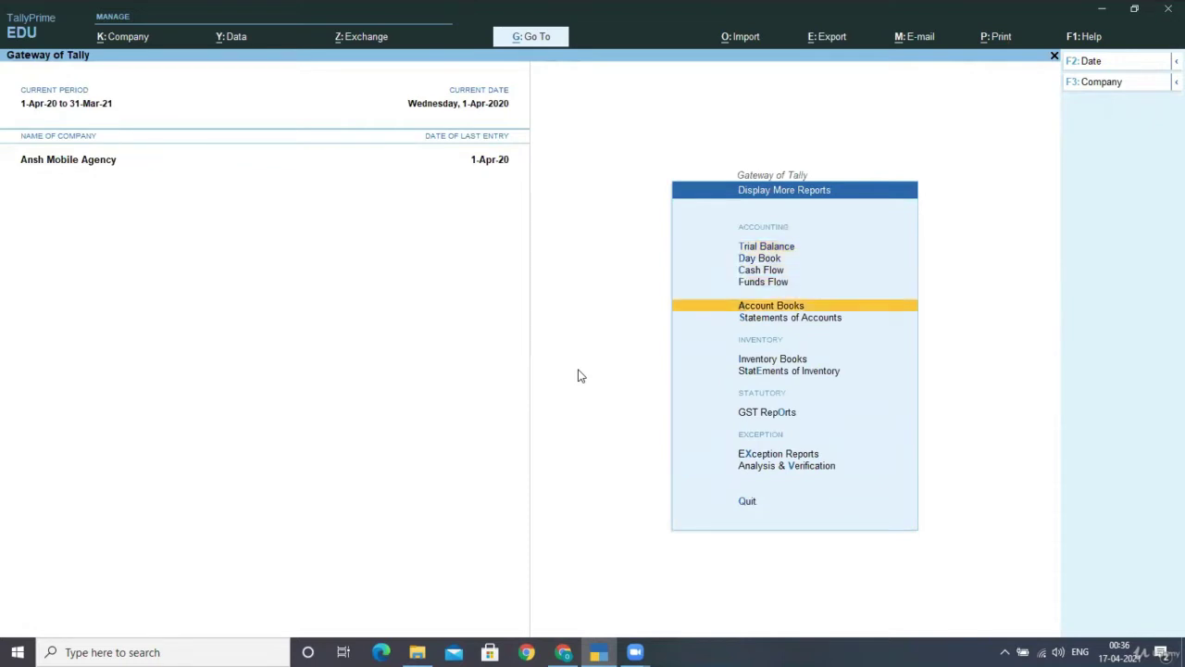
key(Down)
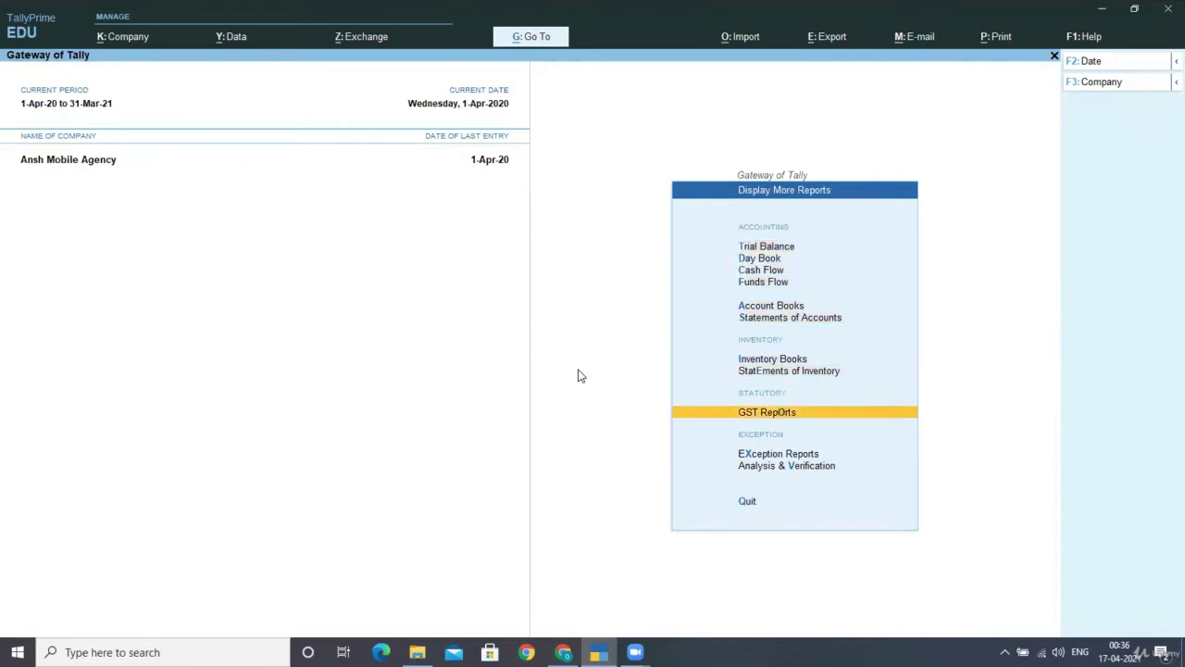
key(Return)
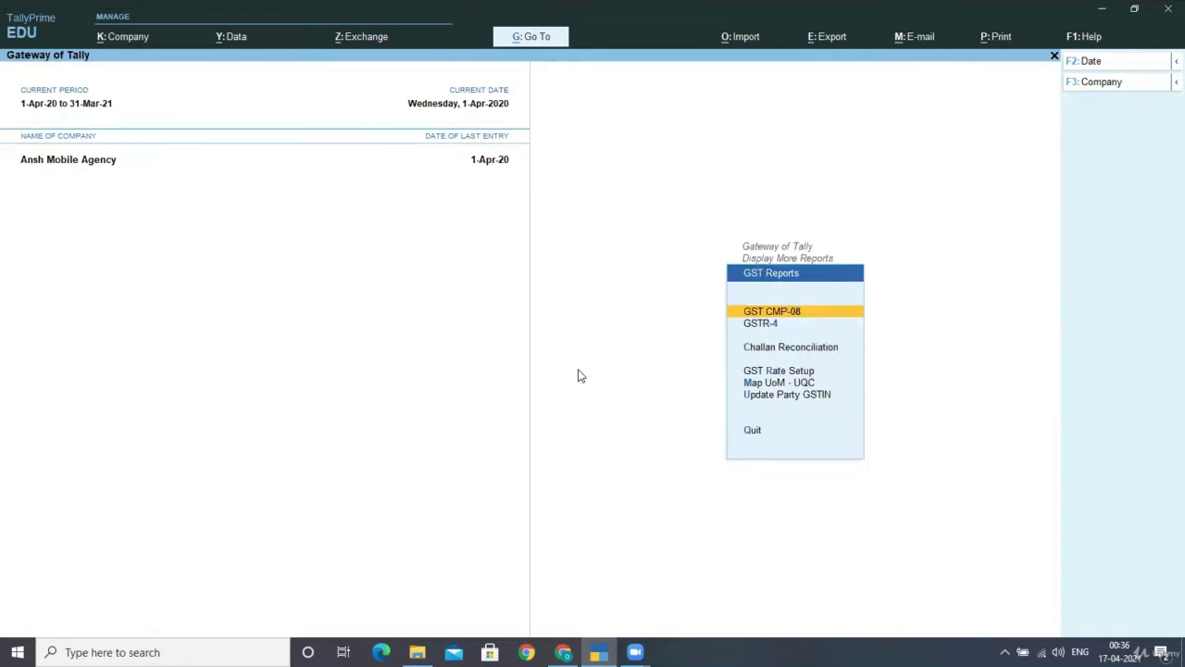
Move past GSTR-4 and challan reconciliation to open Update Party GSTIN.
key(Down)
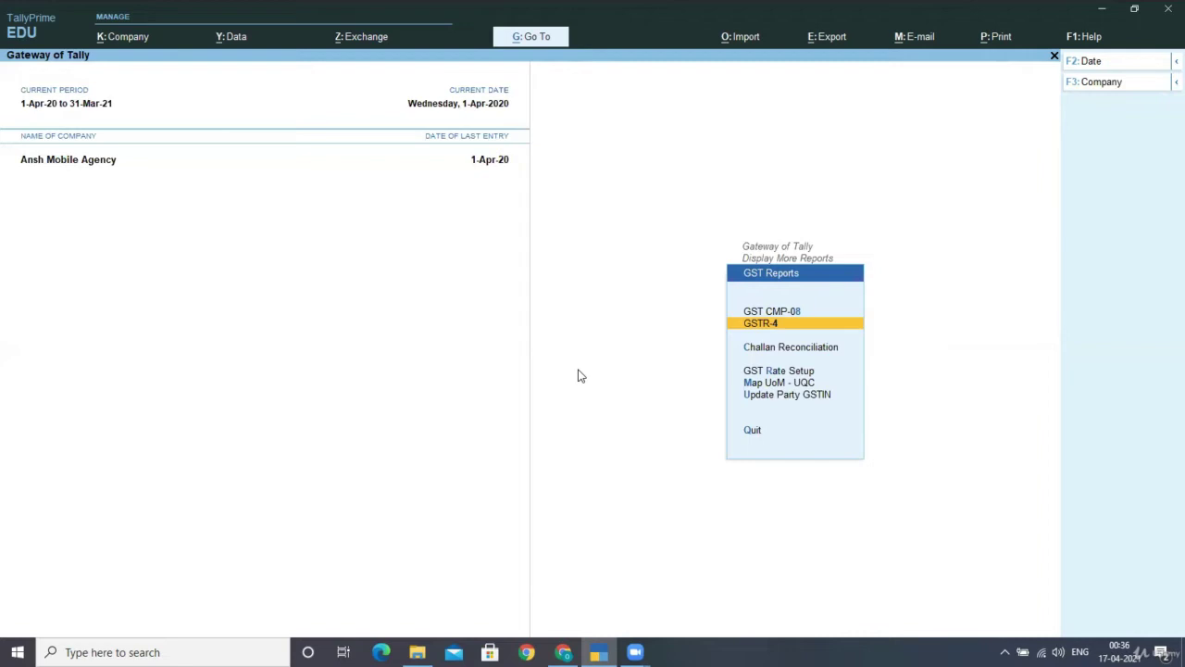
key(Down)
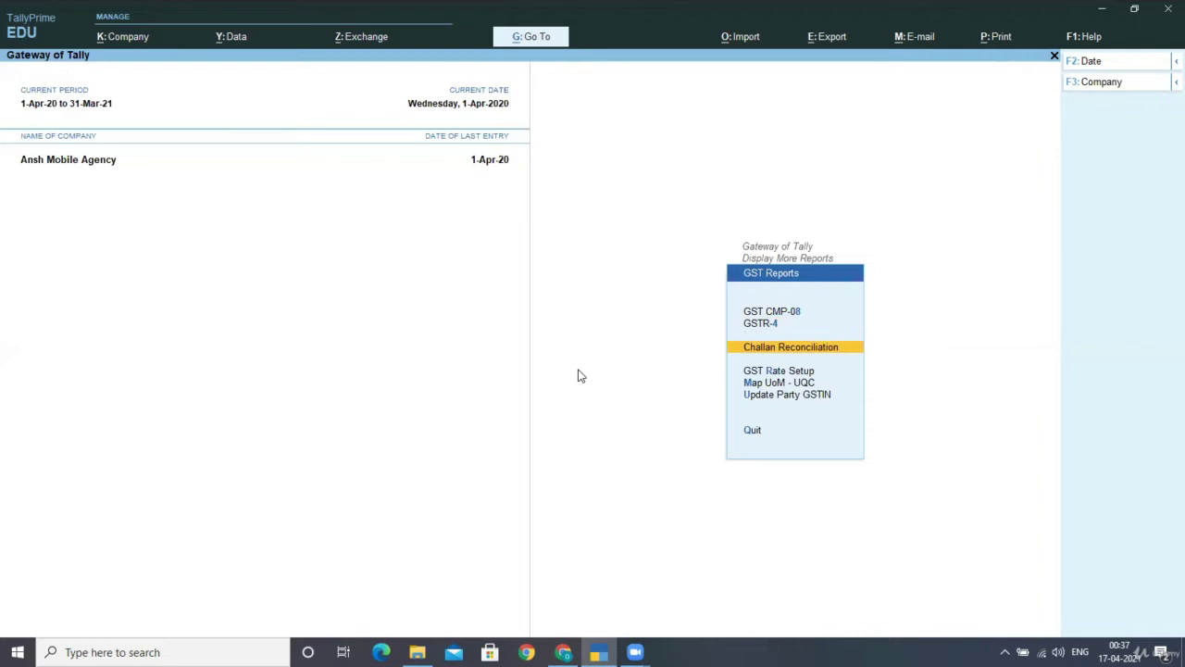
key(Down)
key(Down)
key(Down)
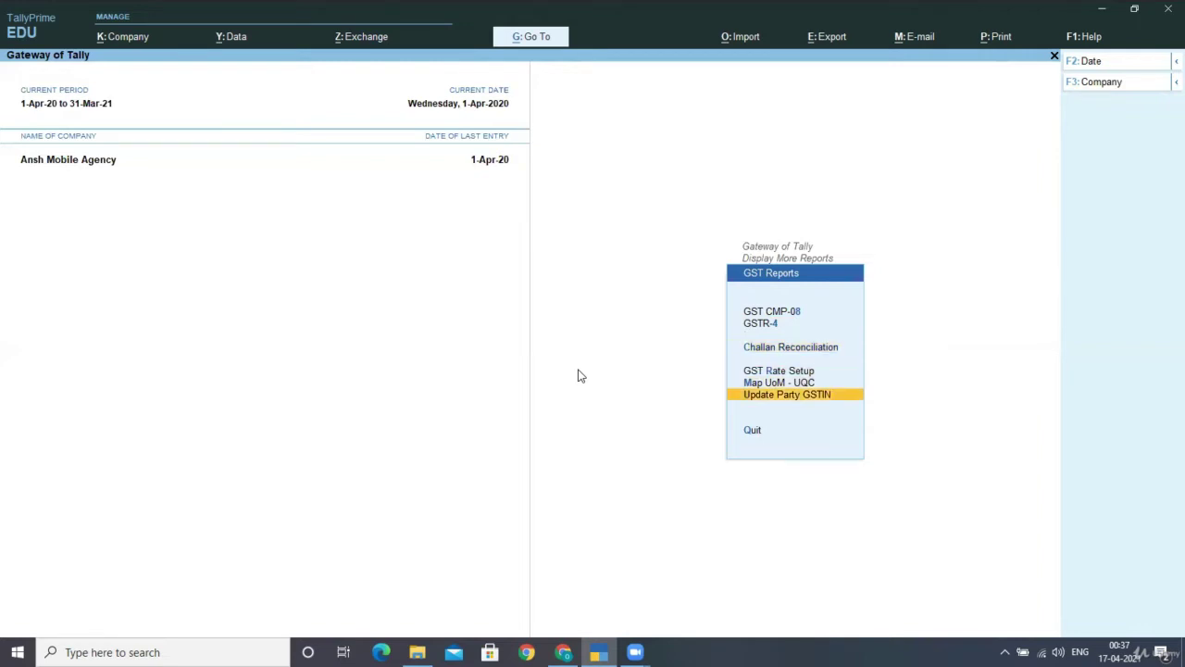
key(Return)
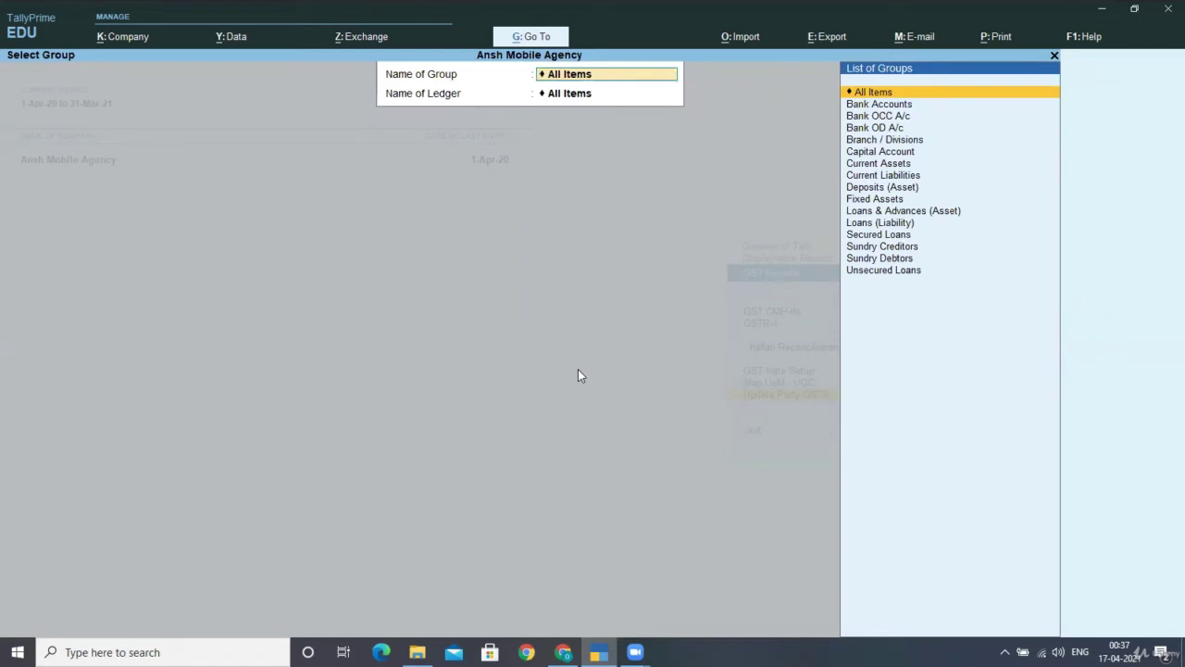
key(Return)
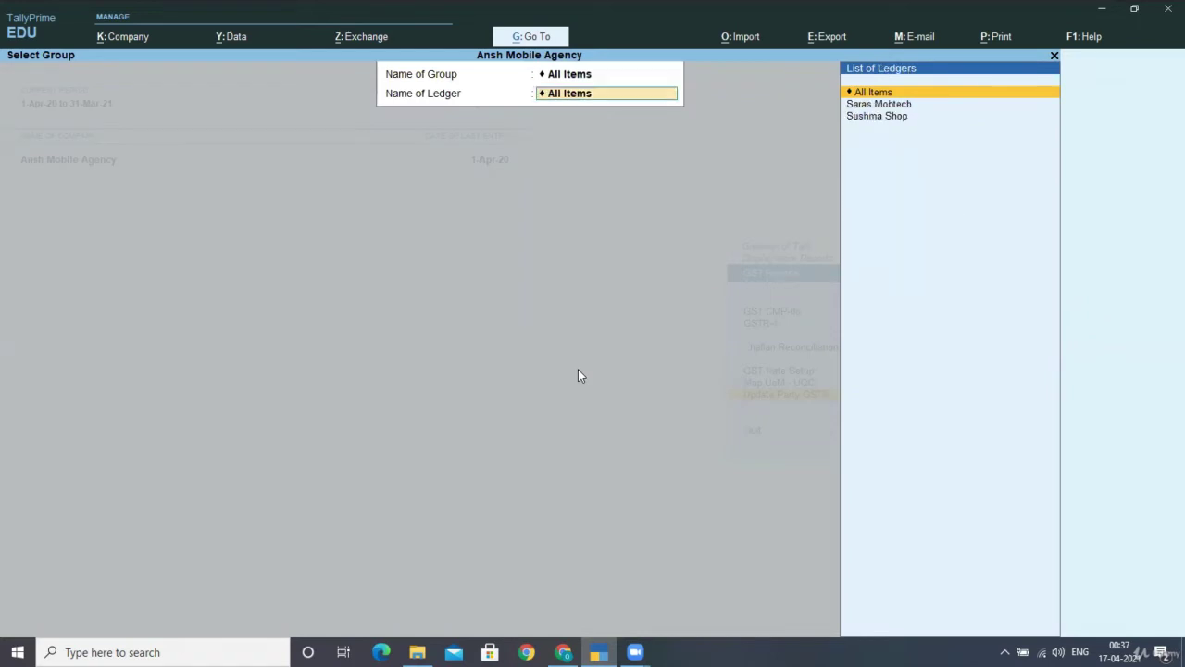
key(Down)
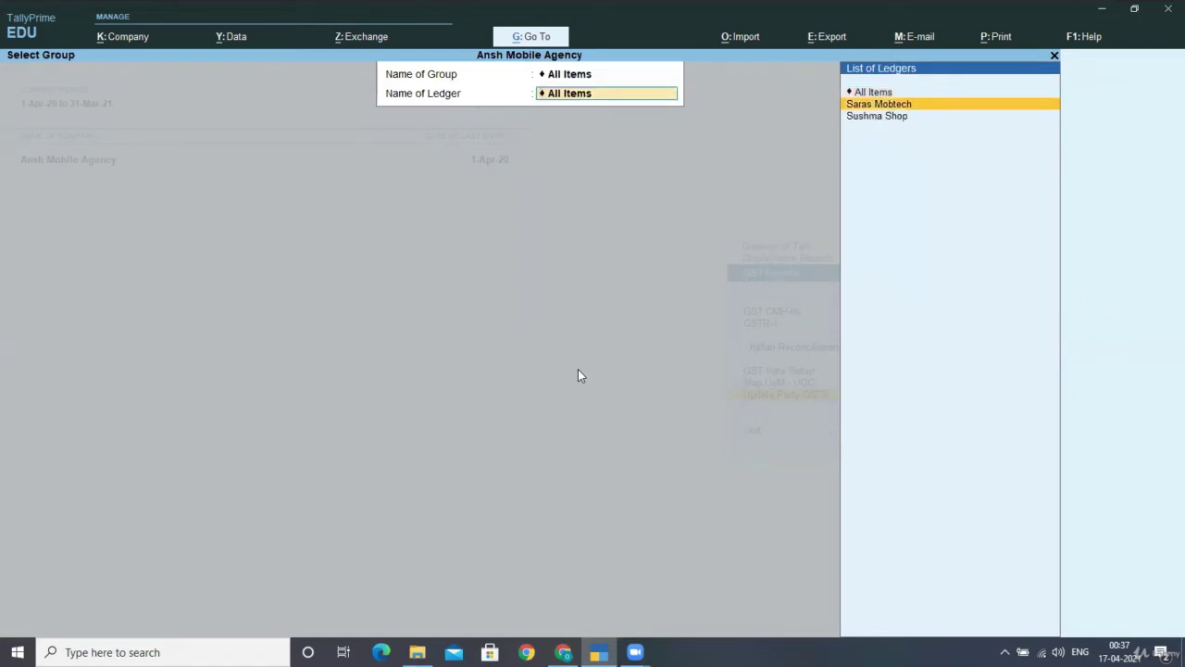
key(Return)
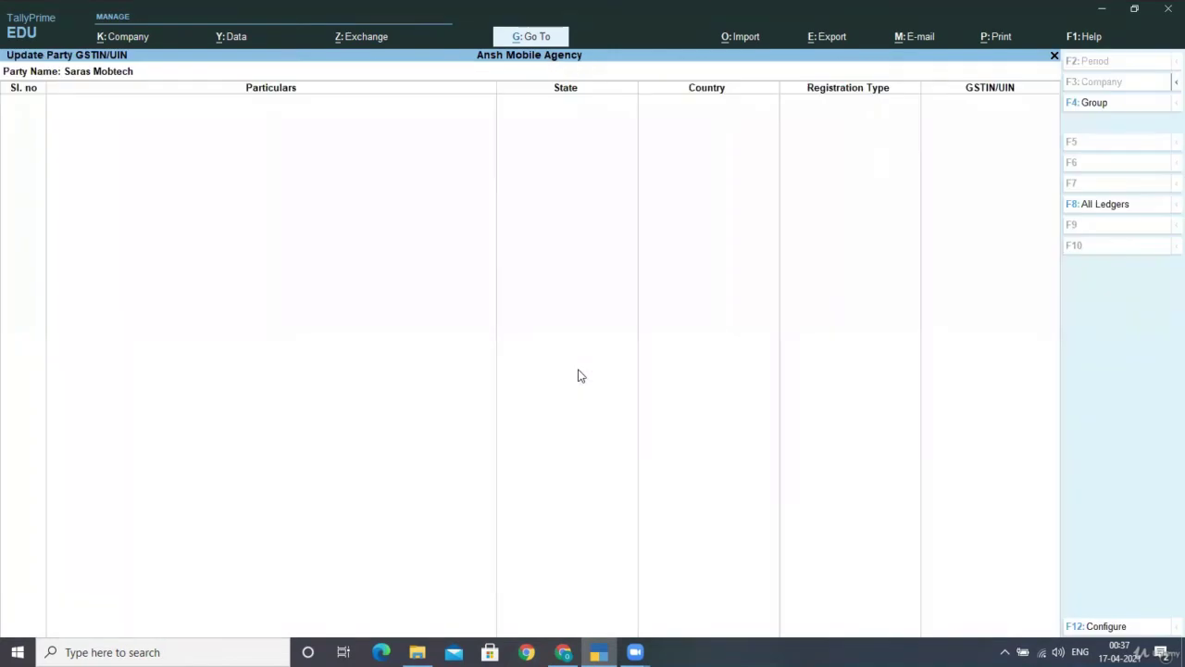
key(Escape)
key(Down)
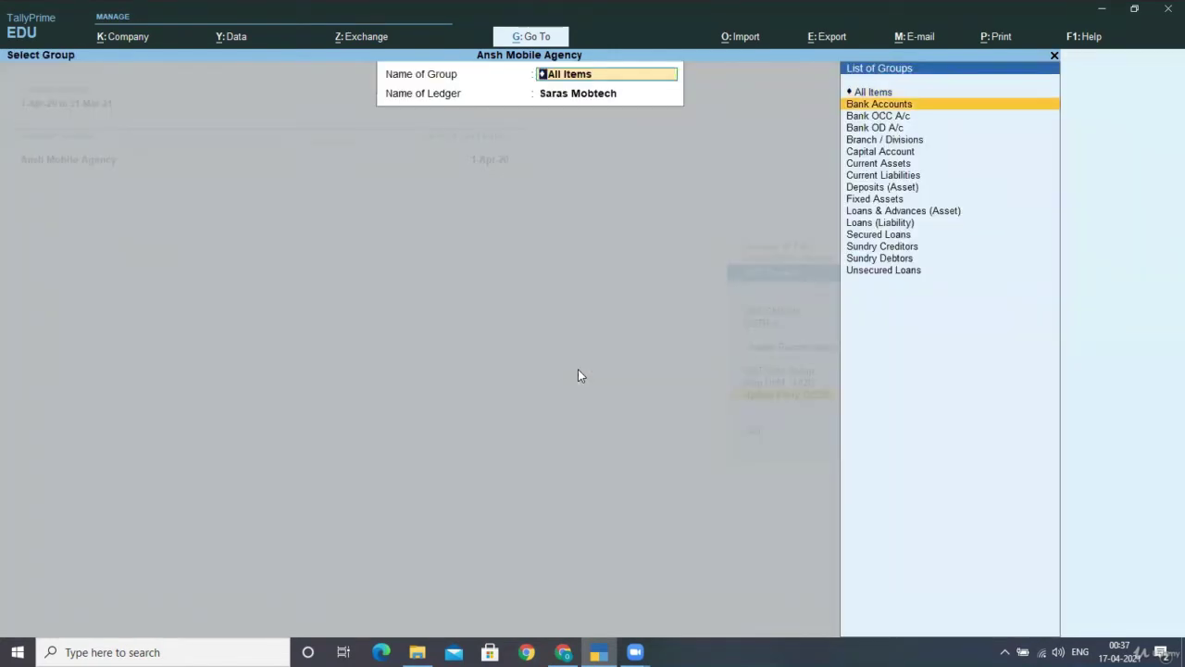
key(Escape)
key(Up)
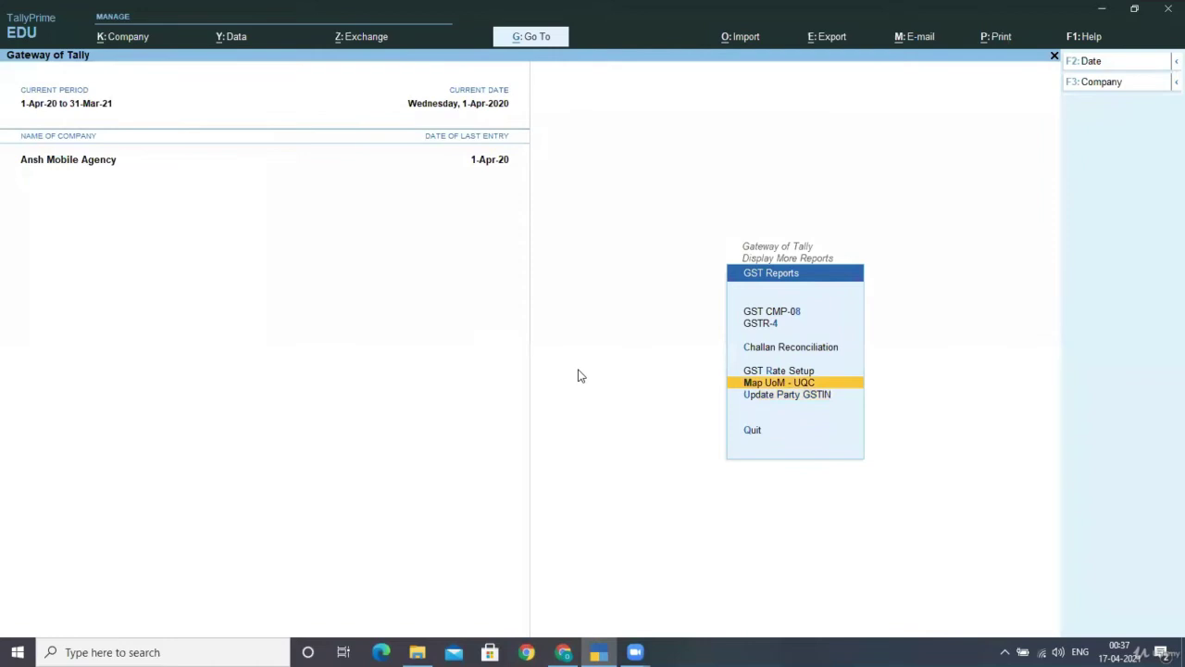
Check the GST details for MOBILE BATTERIES in GST Rate Setup.
key(Up)
key(Return)
key(Down)
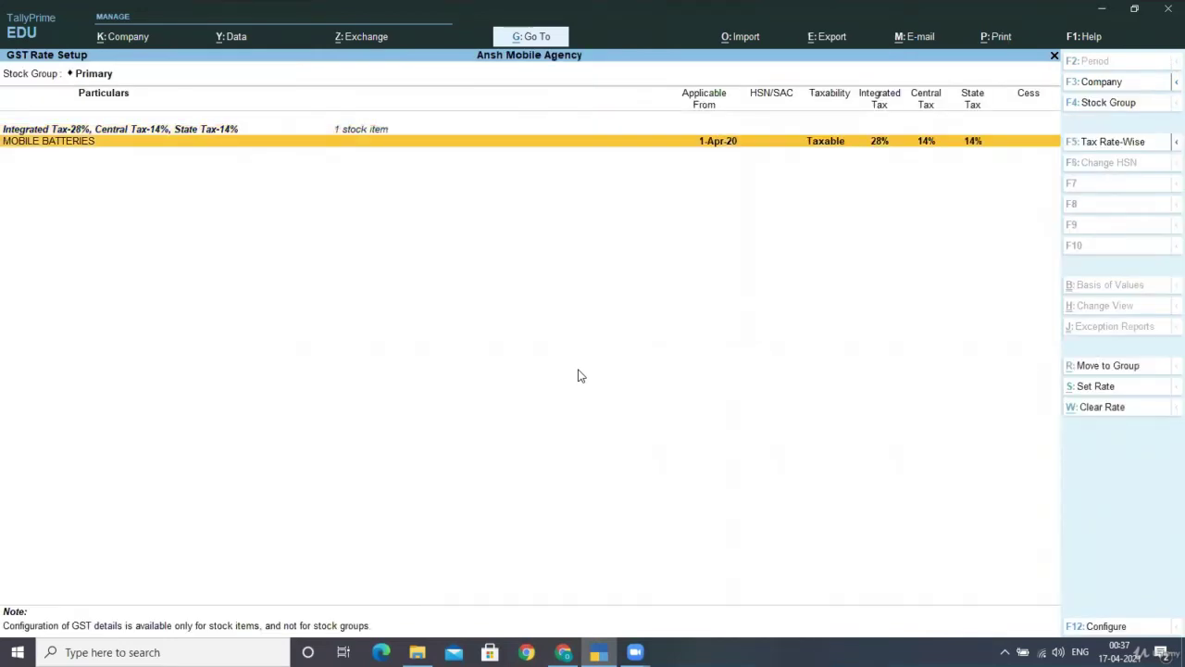
key(alt+s)
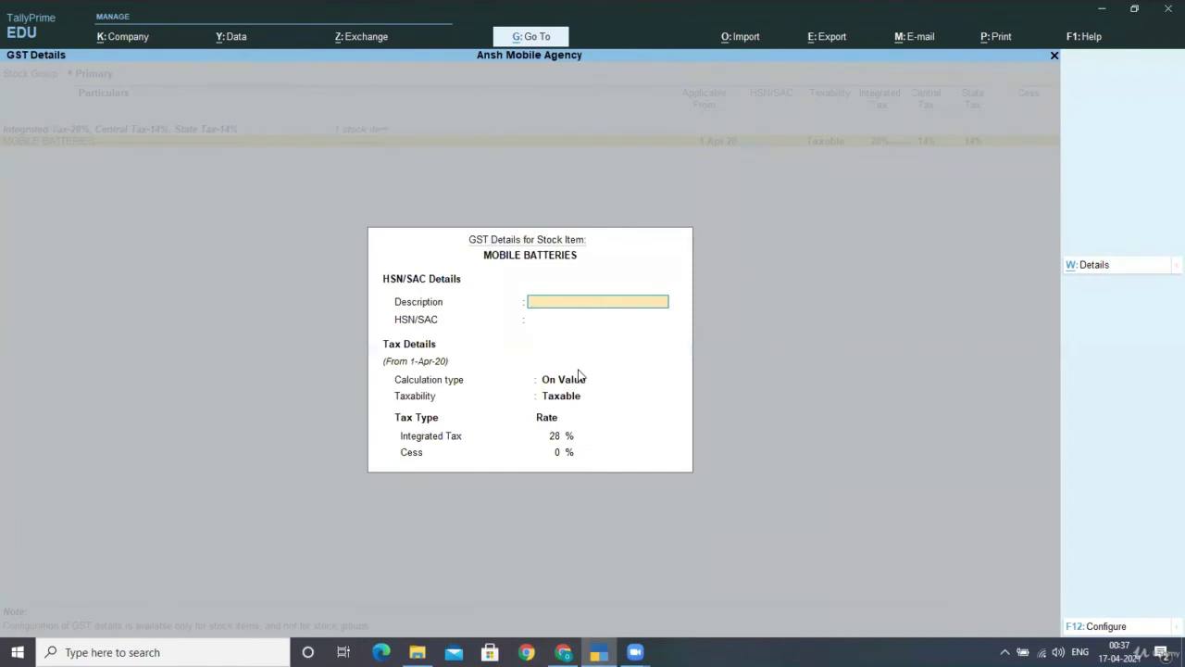
key(Escape)
key(Escape)
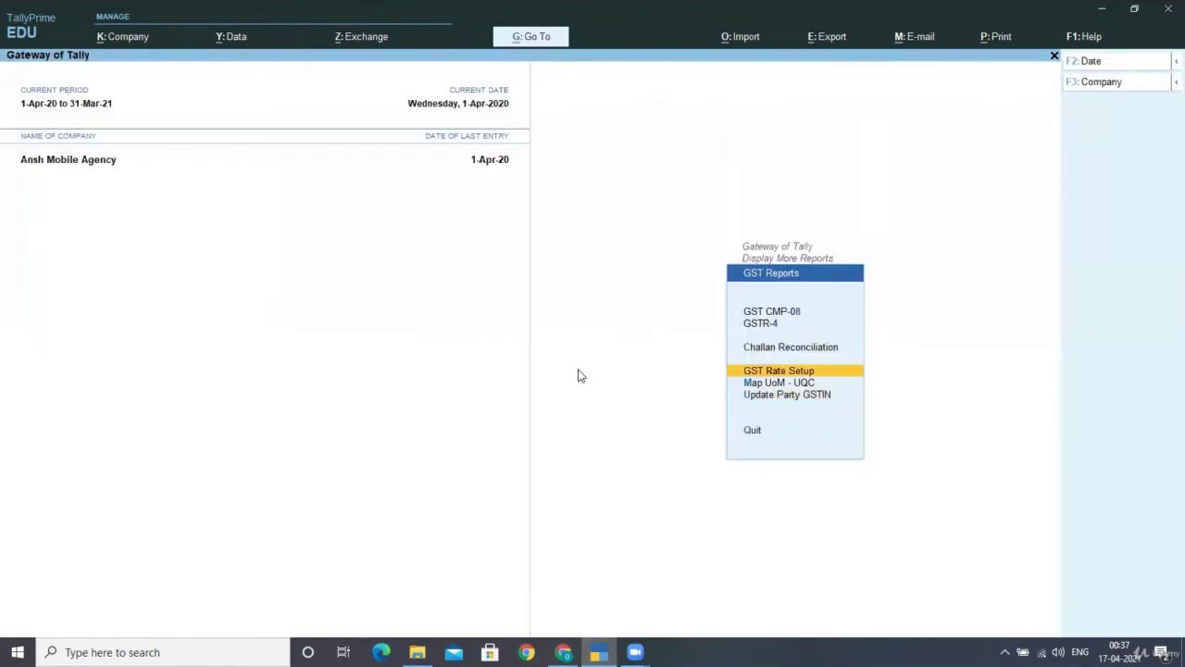
Review the GST challan reconciliation report, then select GSTR-4.
key(Up)
key(Return)
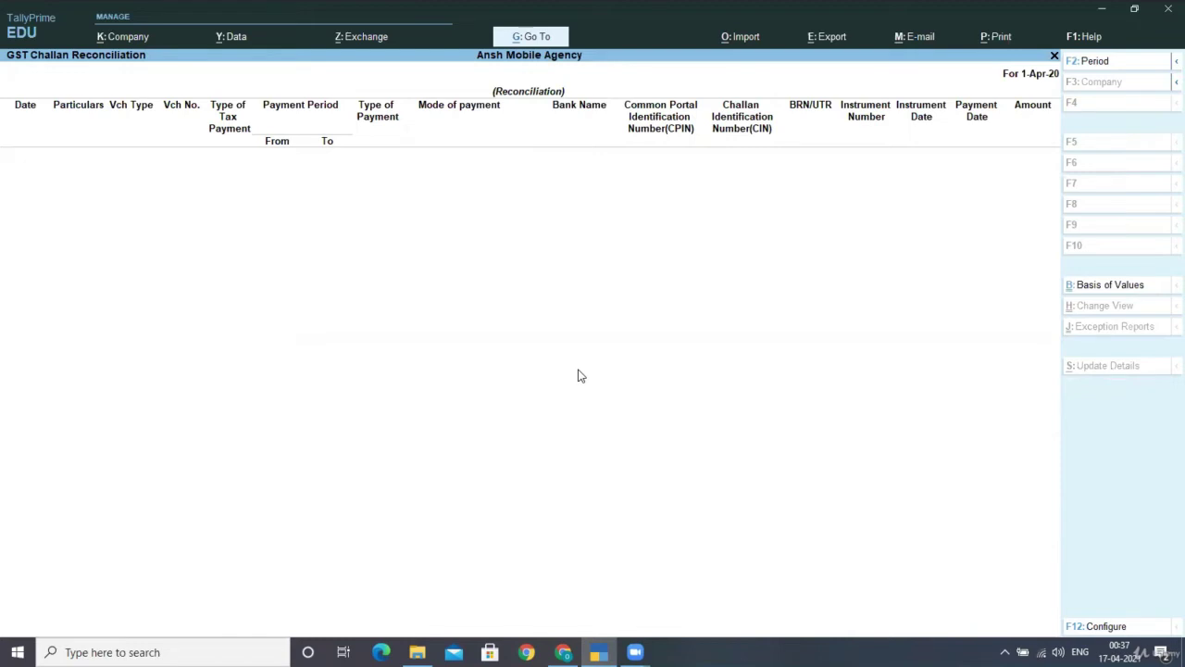
key(Escape)
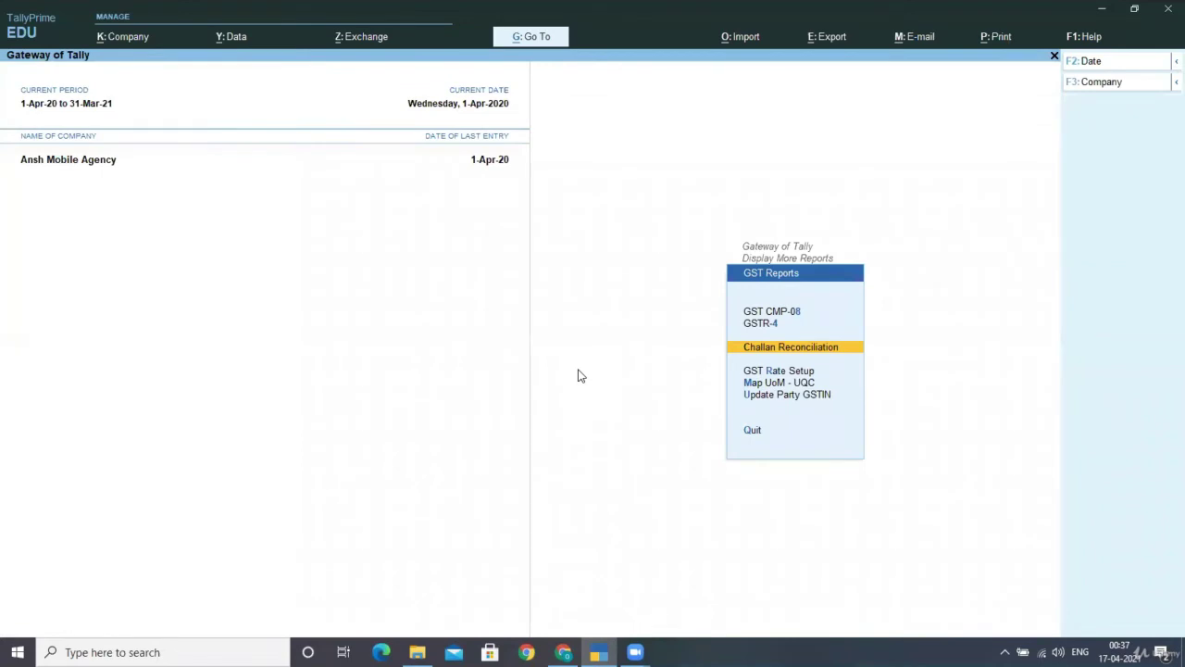
key(Up)
key(Return)
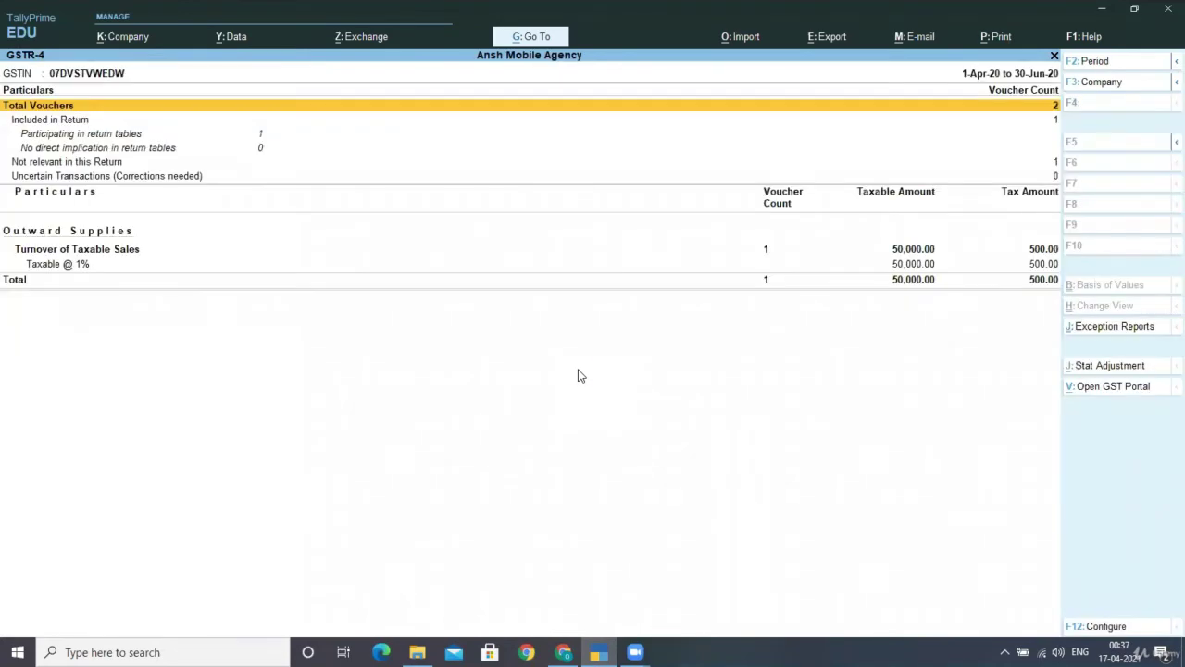
key(Down)
key(Down)
key(Down)
key(Down)
key(Down)
key(Down)
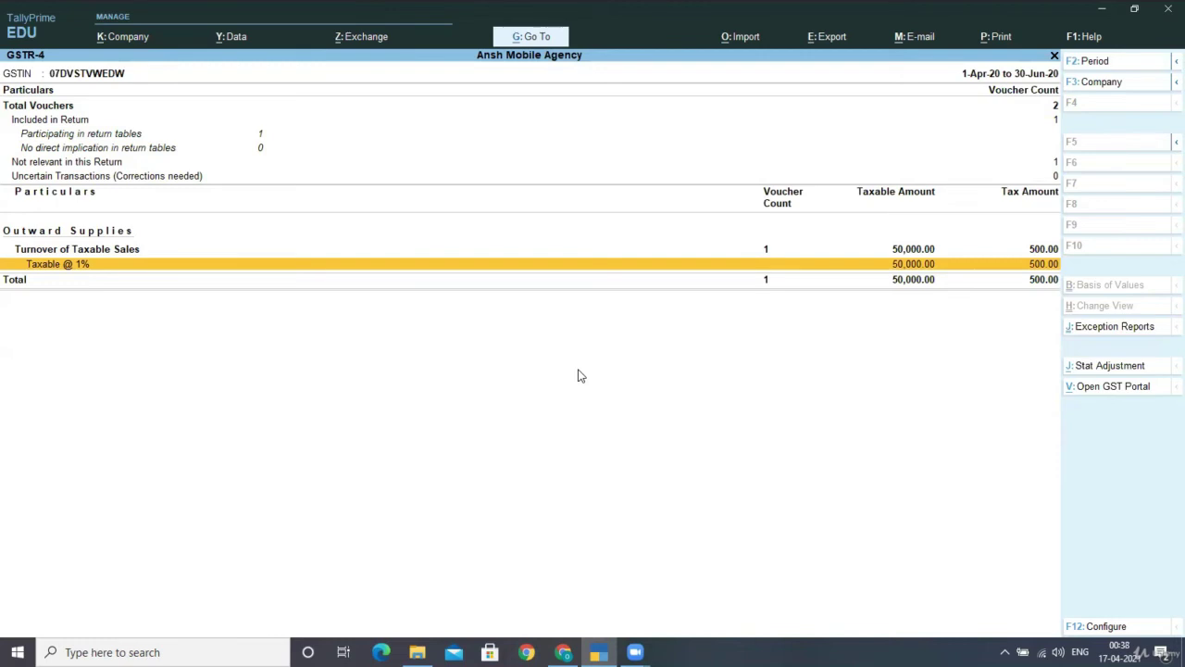
key(Escape)
key(Return)
key(Down)
key(Down)
key(Down)
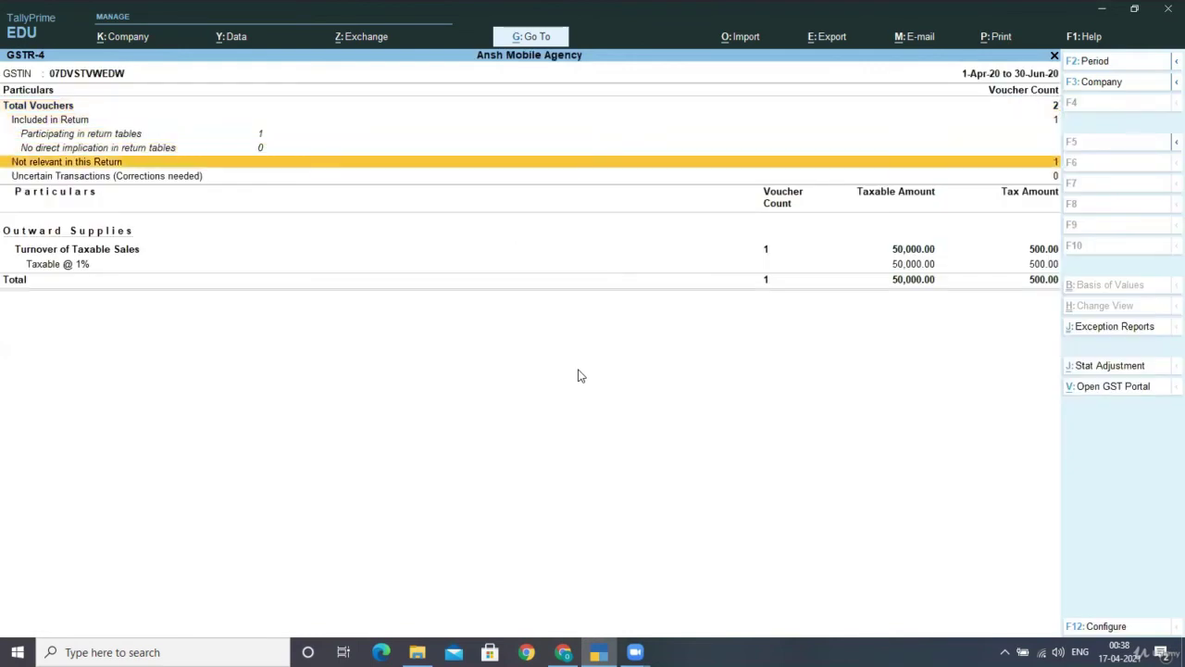
key(Down)
key(Down)
key(Down)
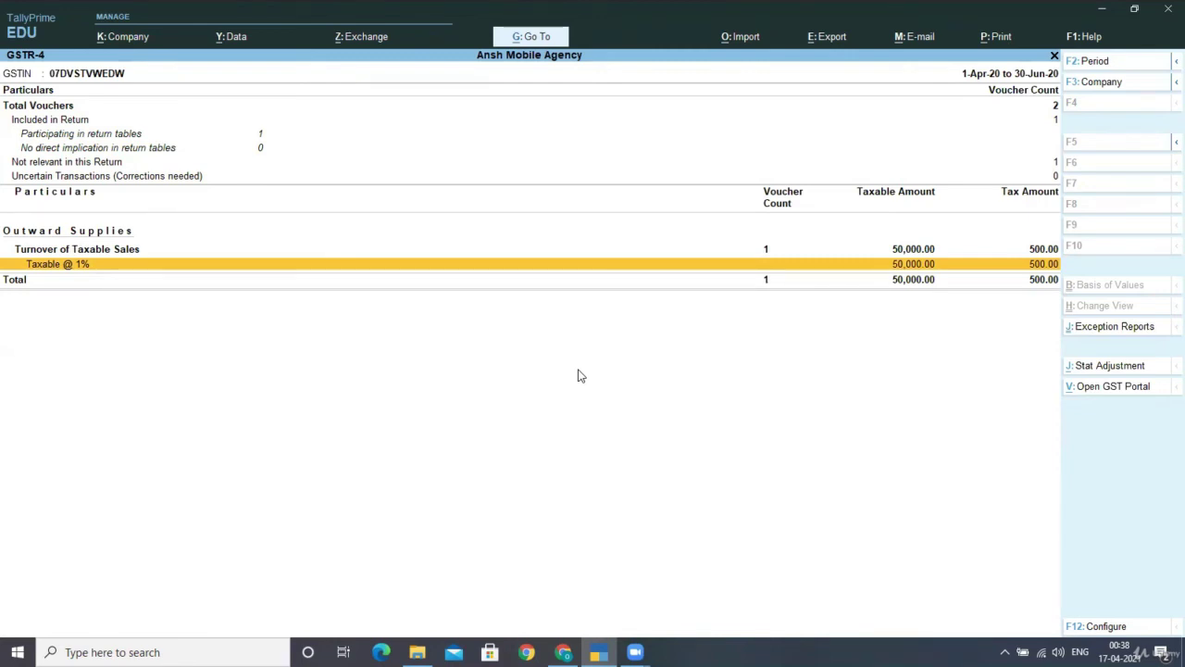
Close GSTR-4 to return to the GST Reports list.
key(Escape)
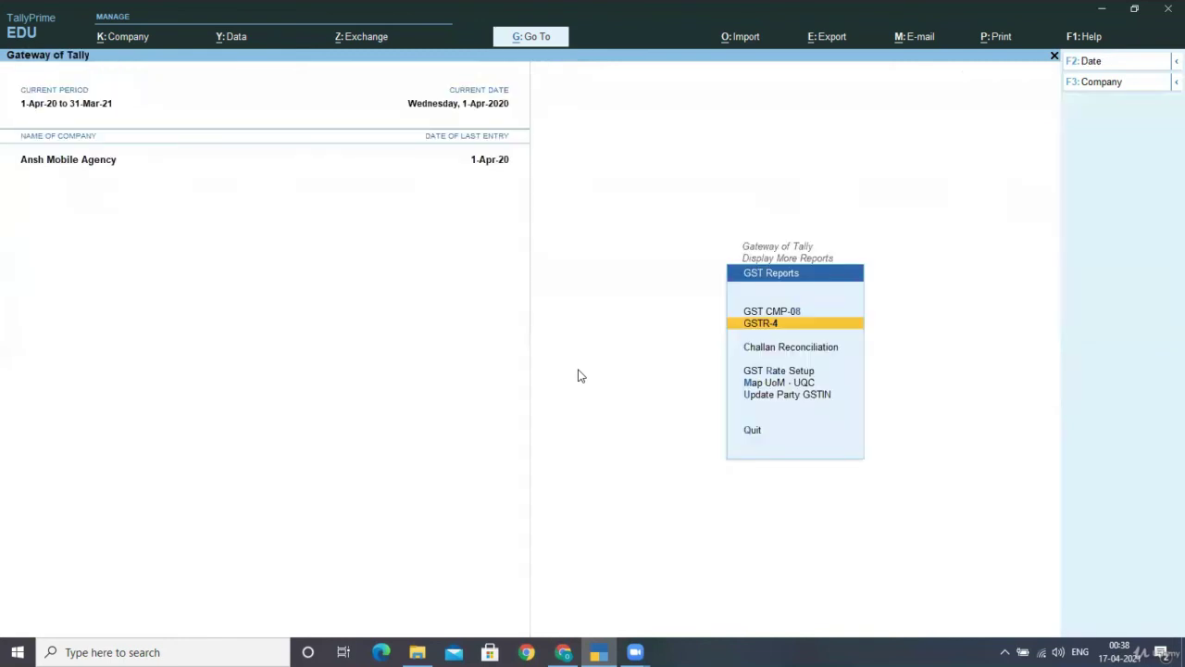